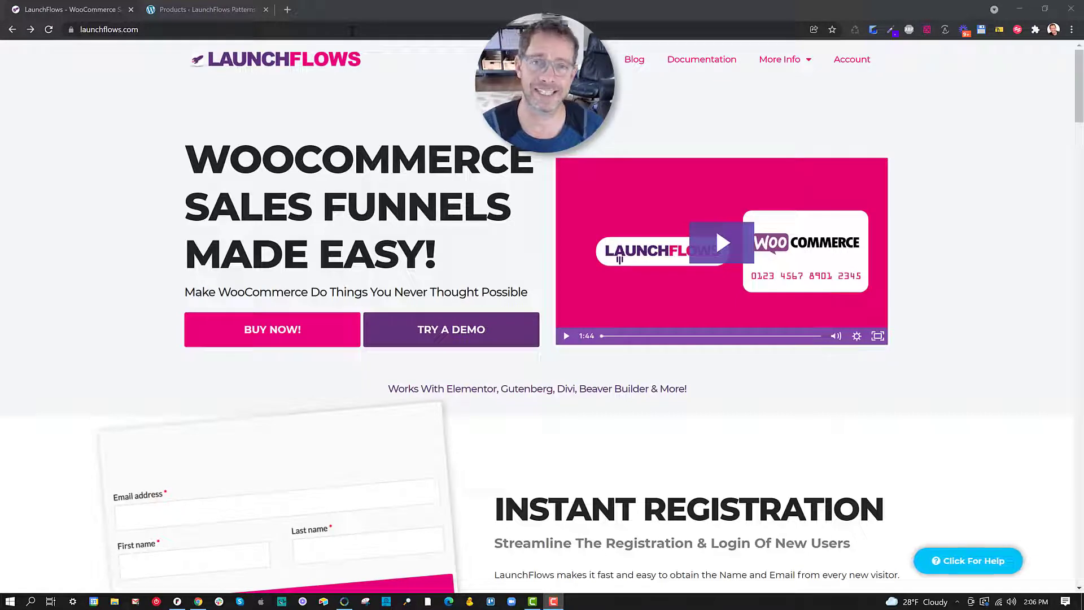
Step: Open the Workshop Product for editing and copy its LaunchFlows checkout link
left_click(218, 10)
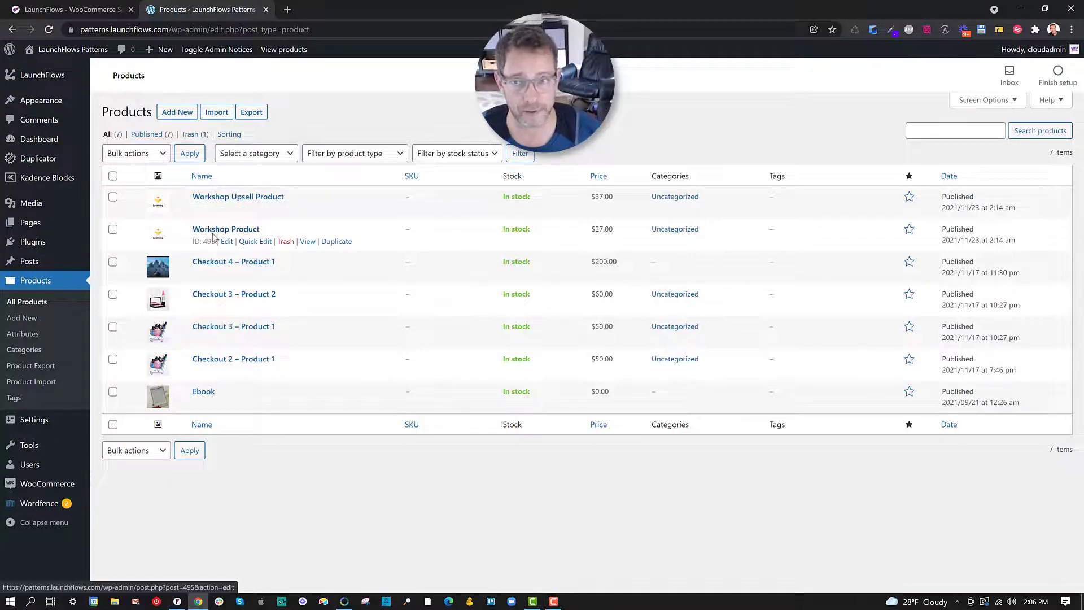
left_click(225, 243)
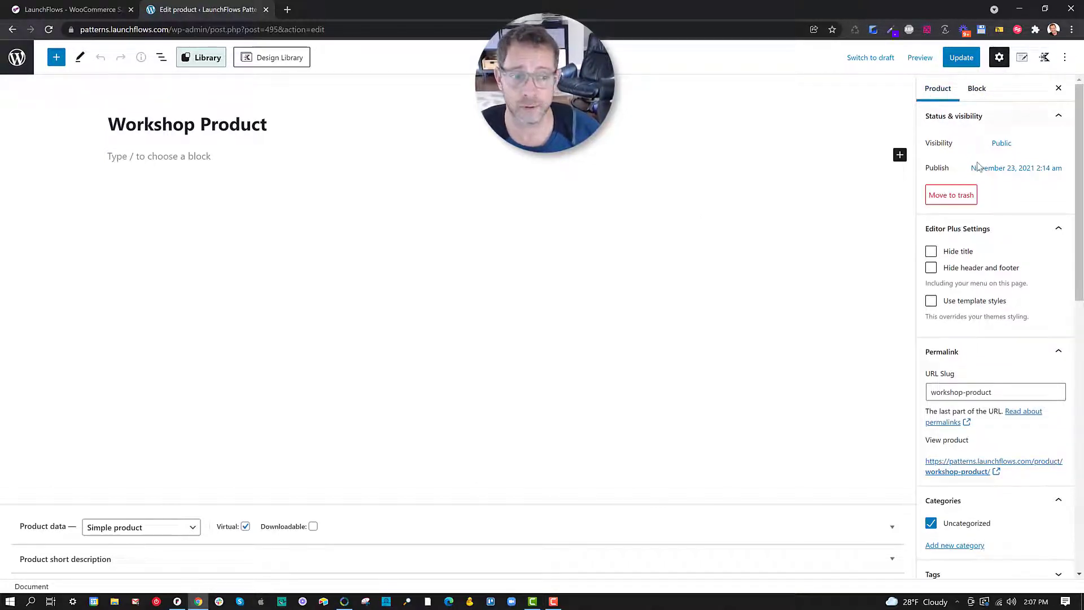
scroll(980, 173, "down", 7)
scroll(981, 173, "down", 3)
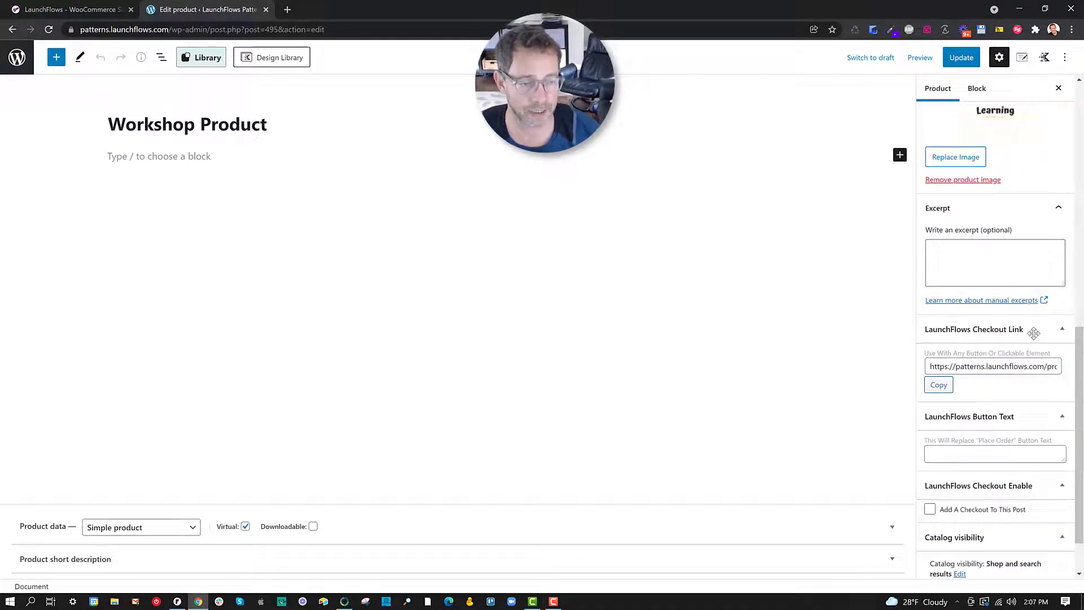
left_click(1034, 333)
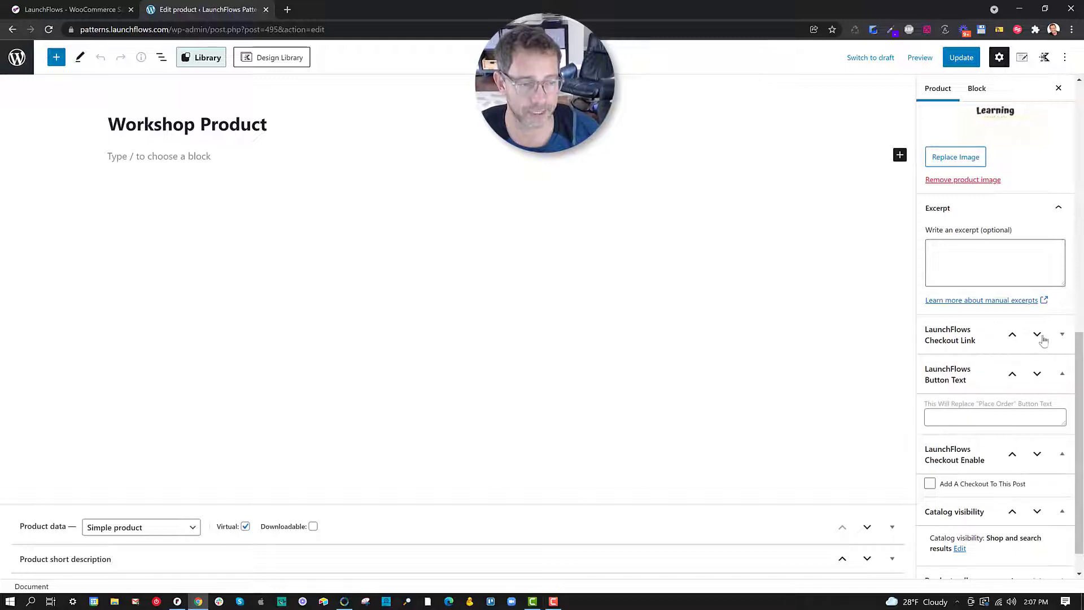
left_click(1062, 334)
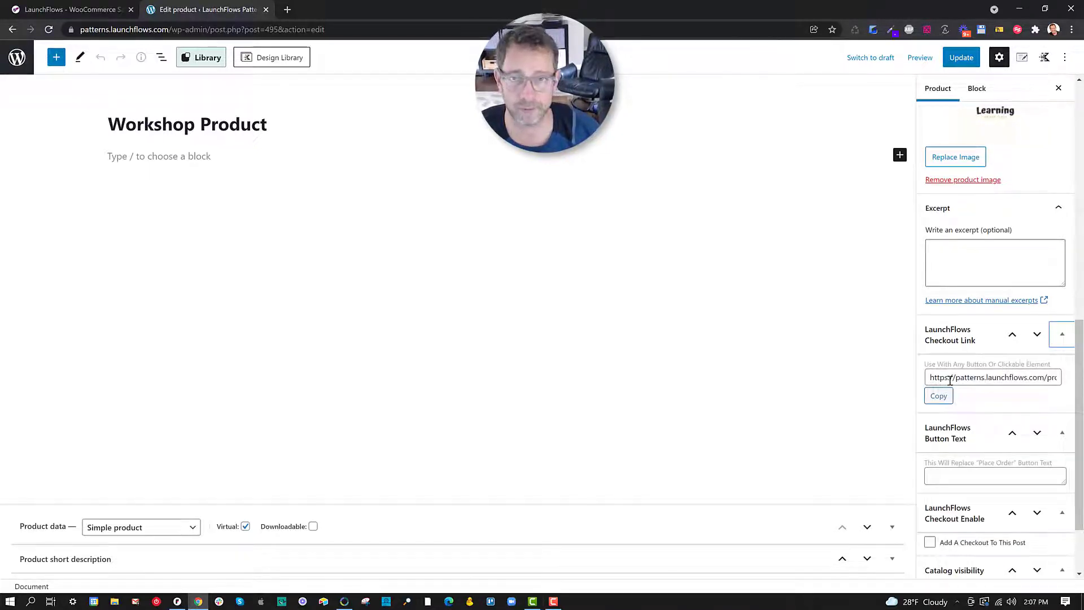
left_click(937, 398)
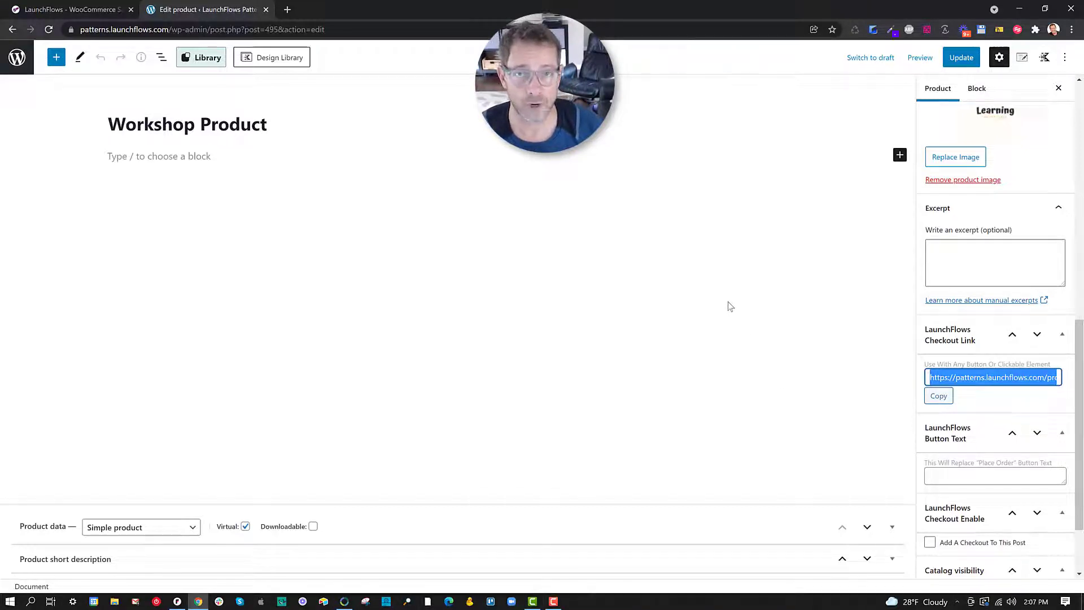
Step: Examine the Workshop Product's type, price and LaunchFlows settings, including the next step page, post checkout page and Instant Clean Sales Page option
left_click(405, 515)
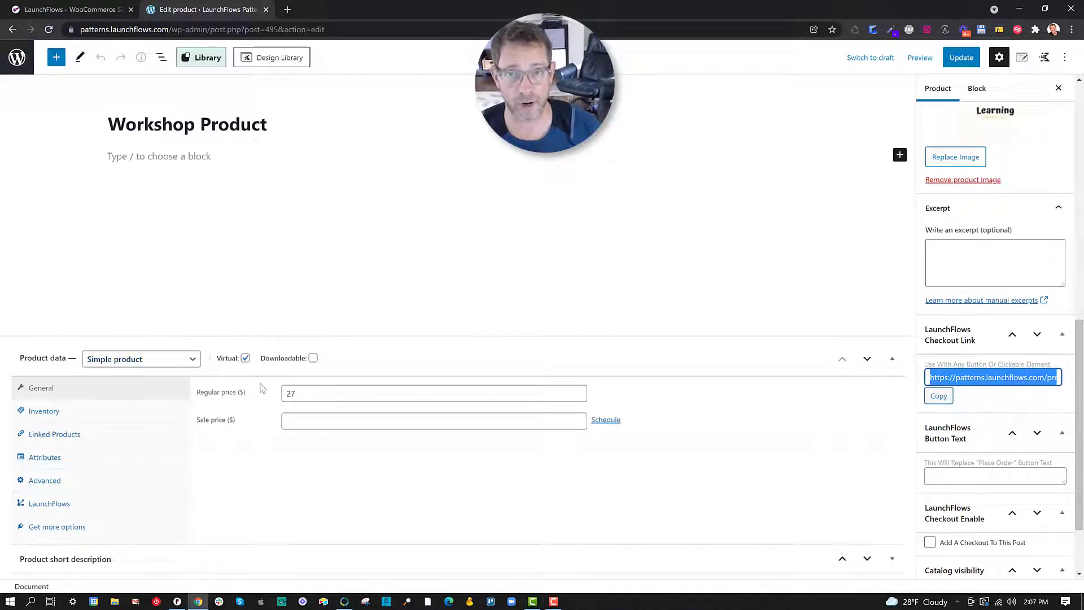
left_click(308, 396)
left_click(174, 363)
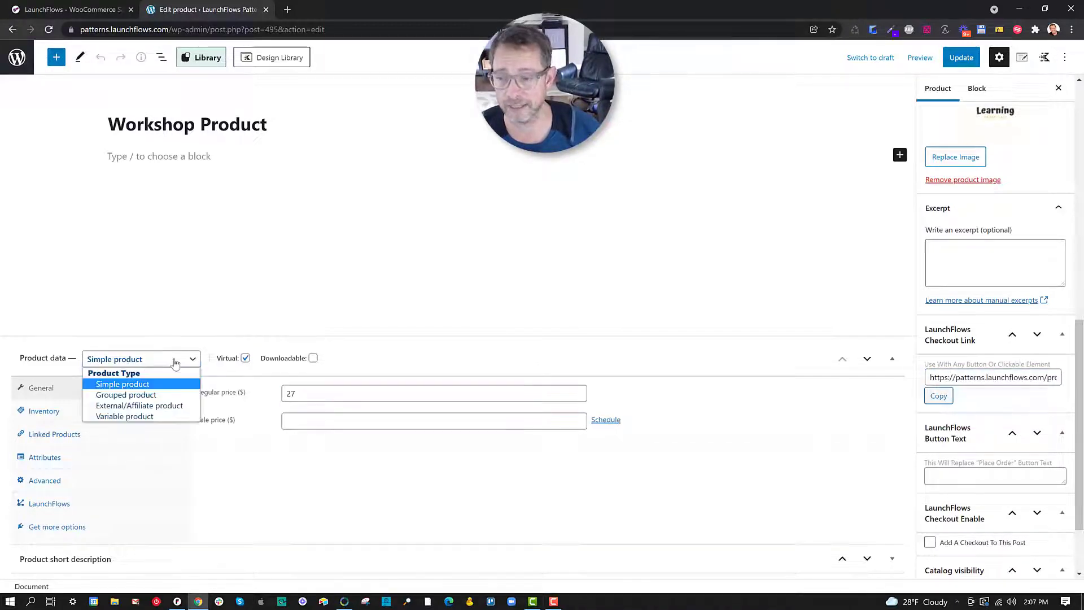
left_click(175, 363)
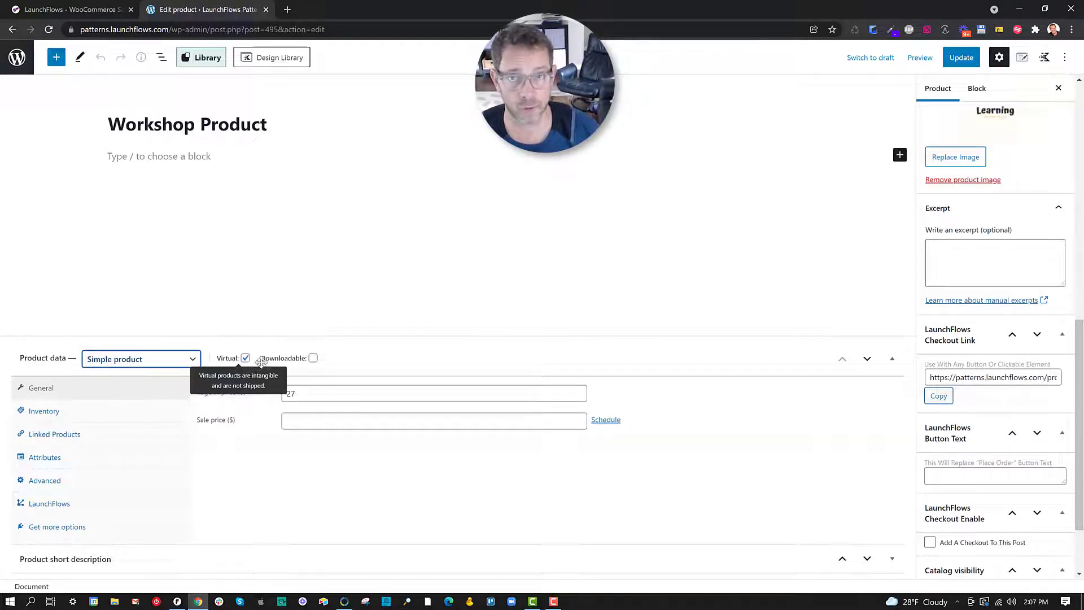
left_click(83, 505)
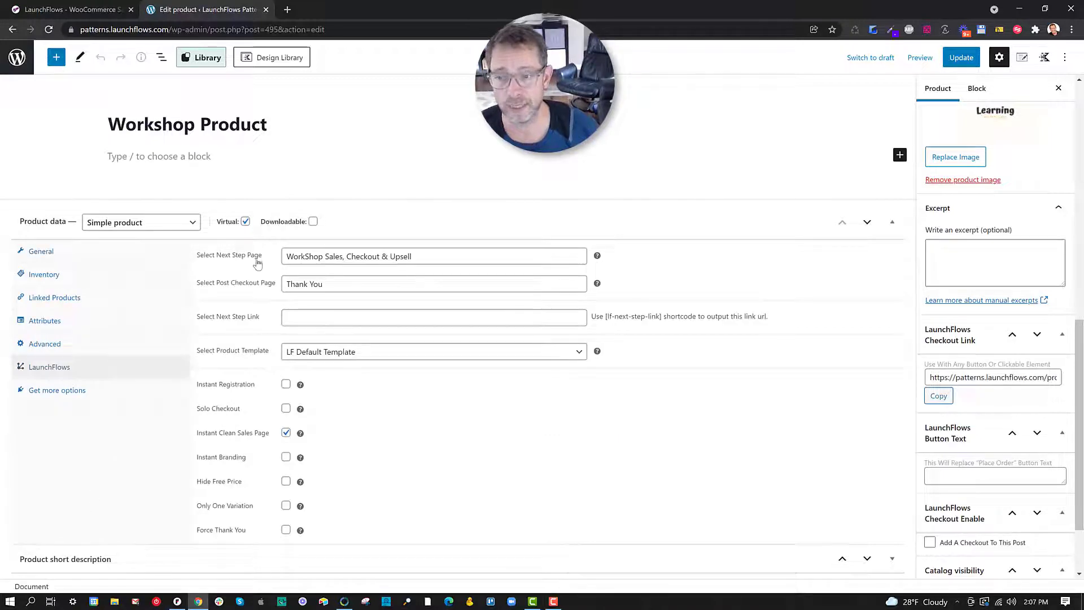
left_click_drag(258, 263, 200, 258)
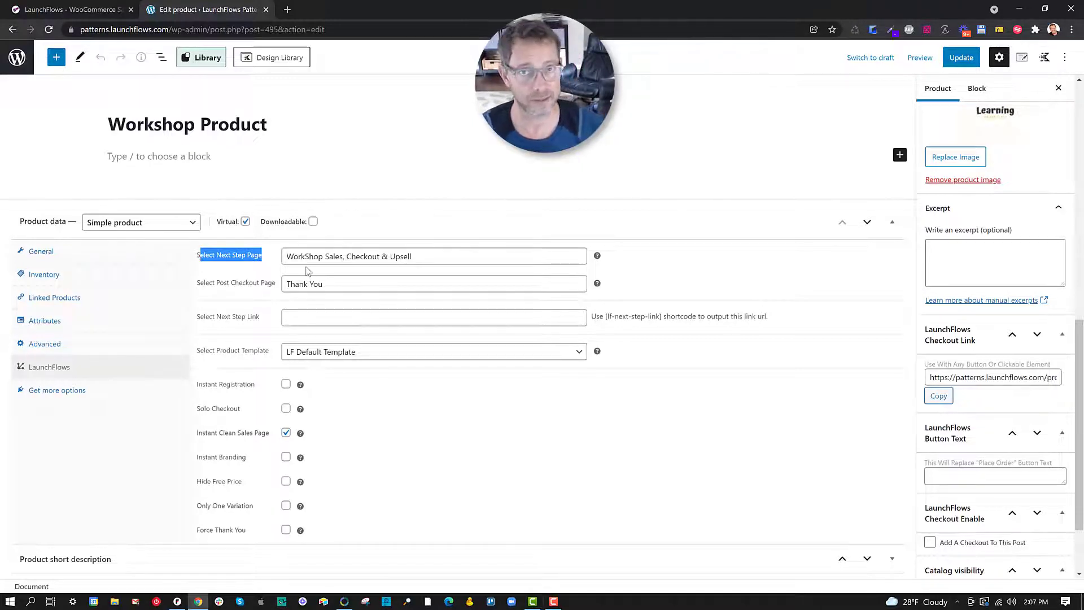
left_click(455, 258)
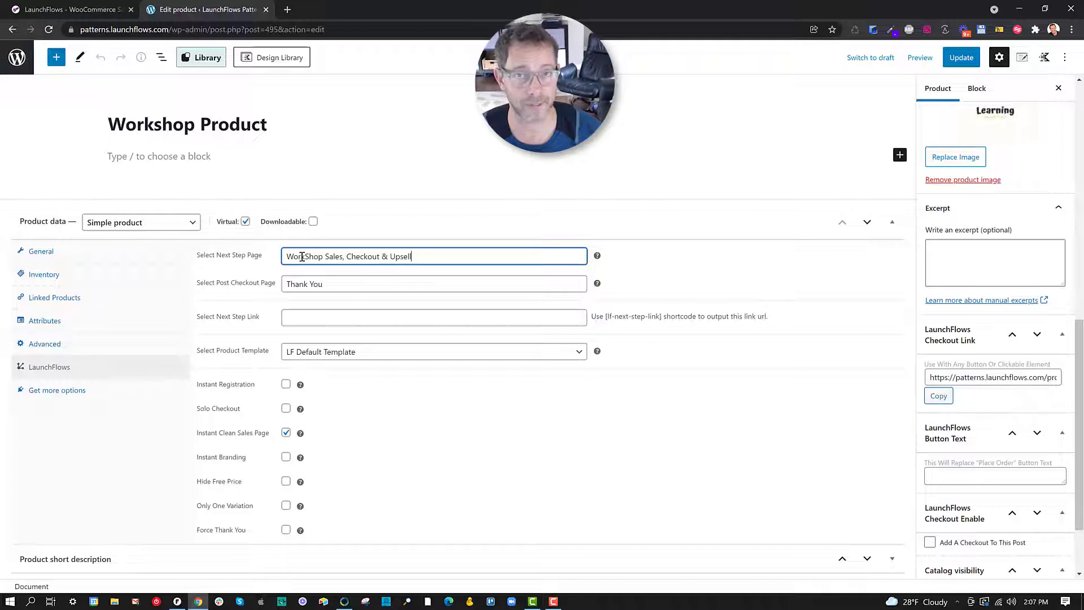
left_click_drag(277, 283, 199, 288)
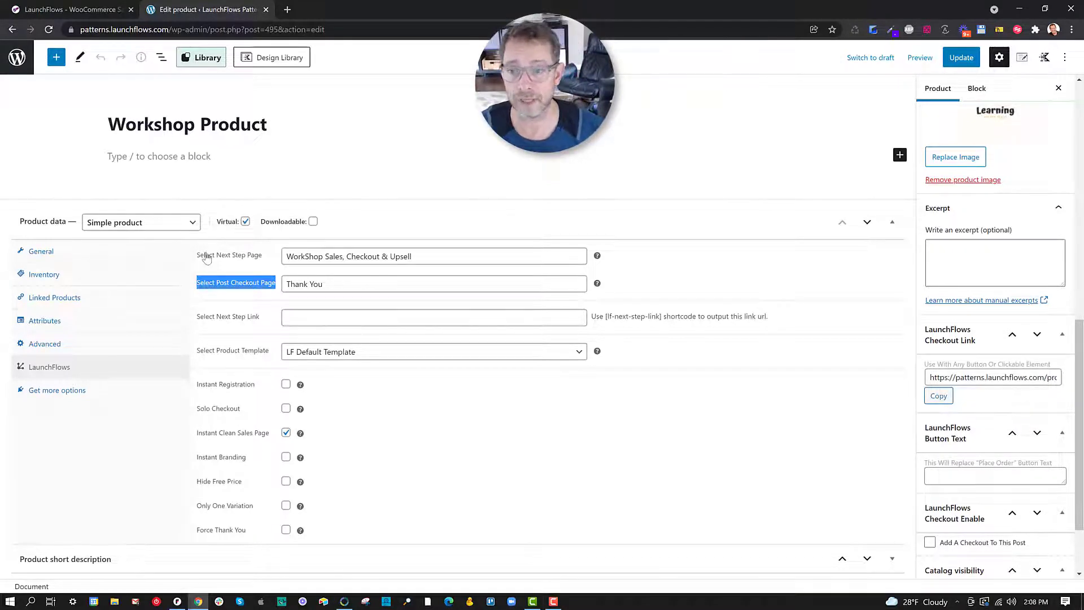
left_click(284, 432)
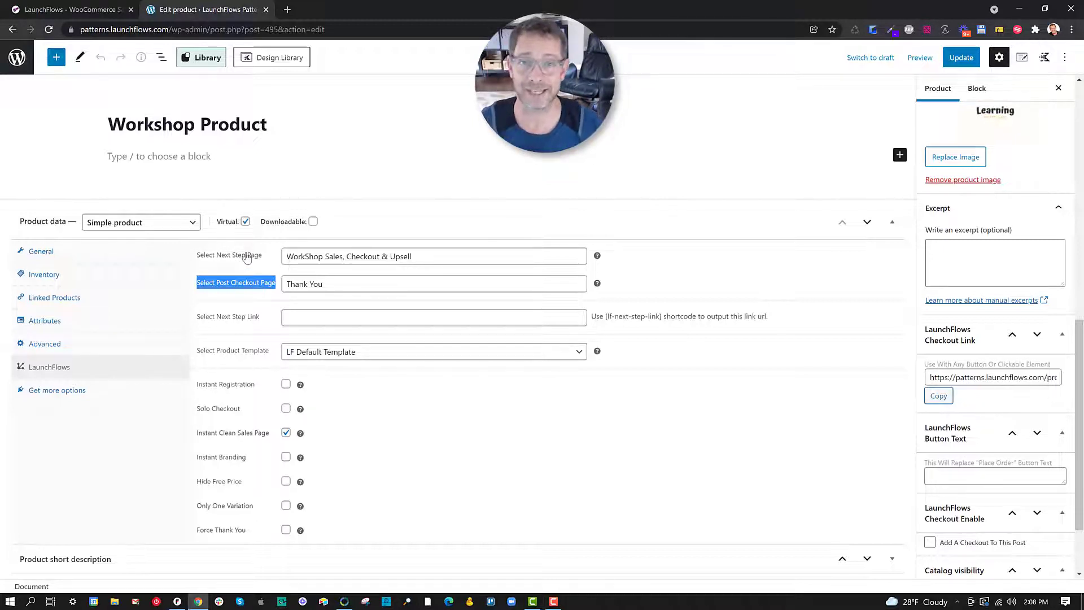
Step: Load the product's LaunchFlows checkout link in a new browser tab and check the product listed in the order summary
left_click(961, 378)
left_click(961, 378)
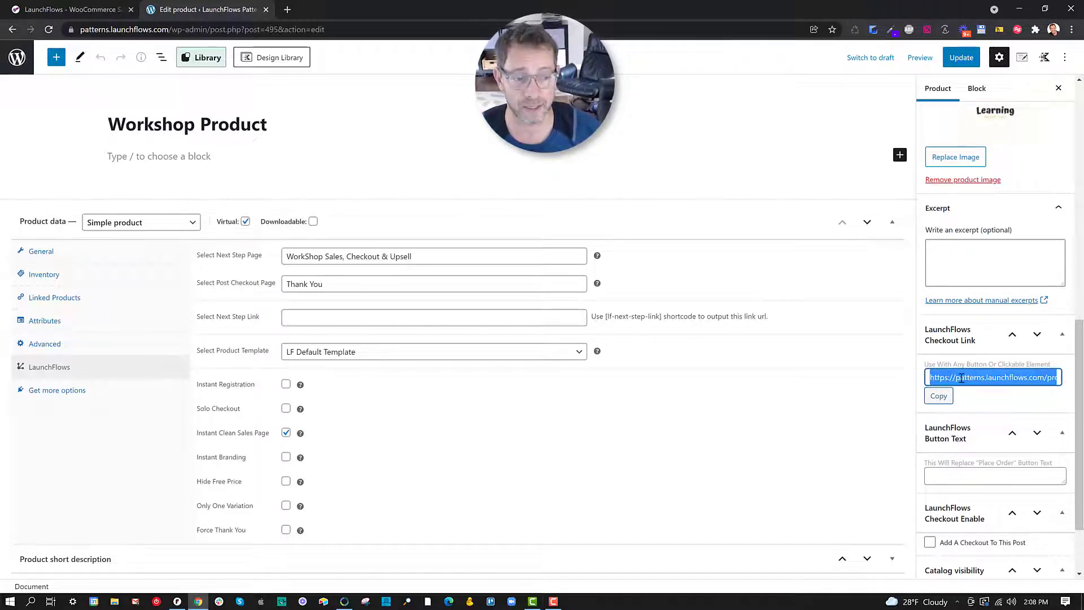
left_click(287, 10)
key("ctrl+v")
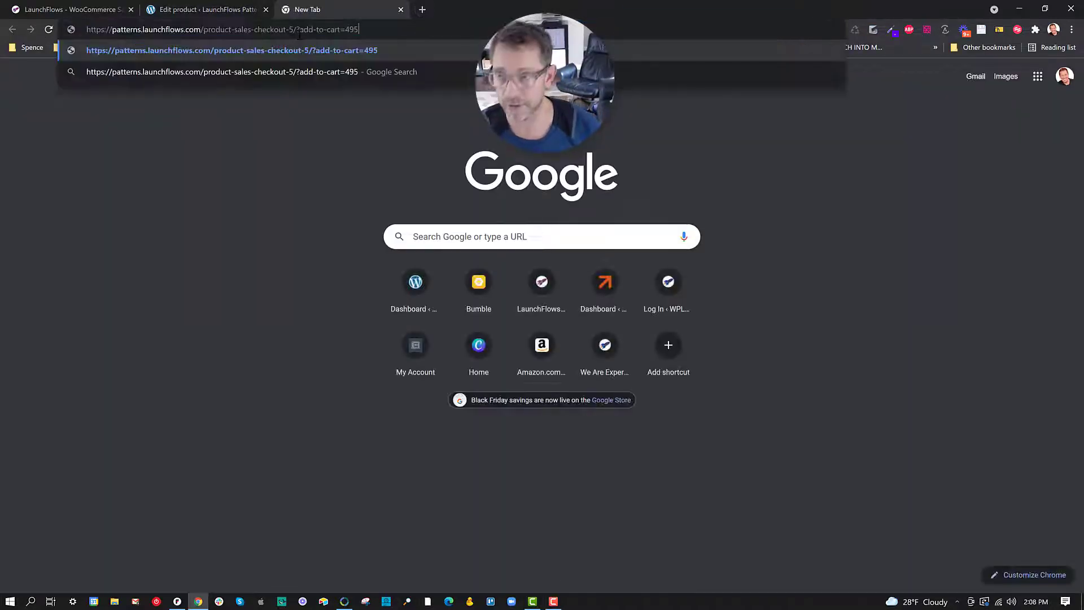
key("Return")
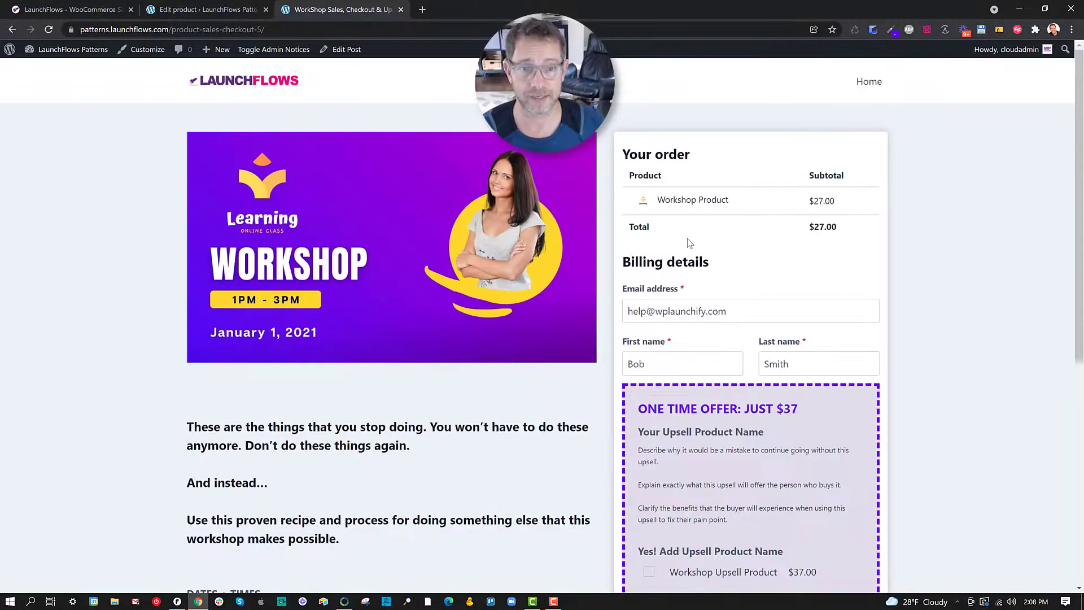
left_click_drag(657, 200, 754, 211)
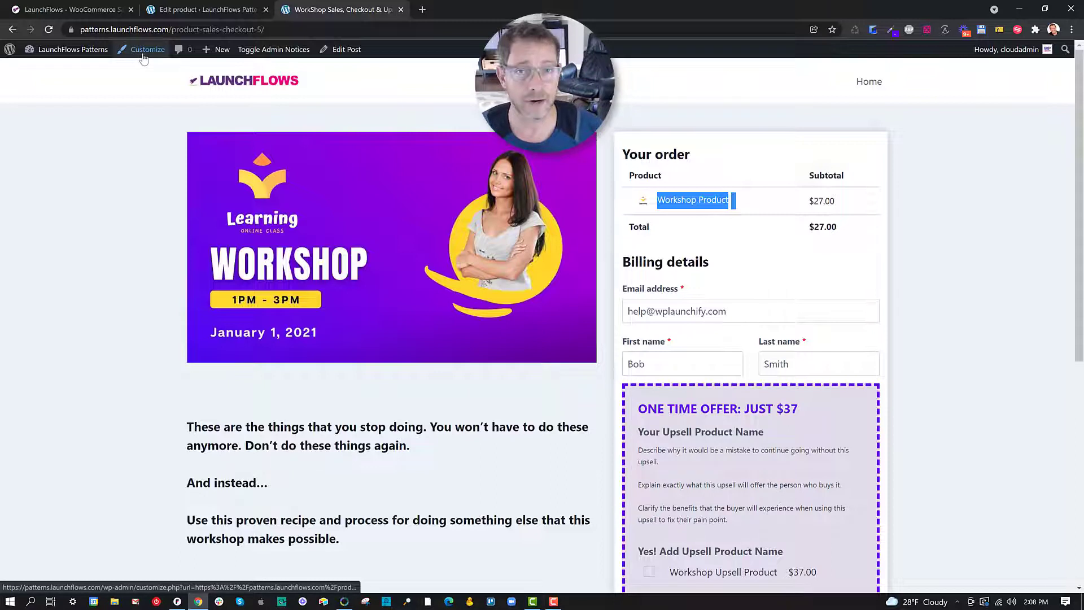
Step: Create a new page titled "Sample Direct Checkout Button"
mouse_move(219, 49)
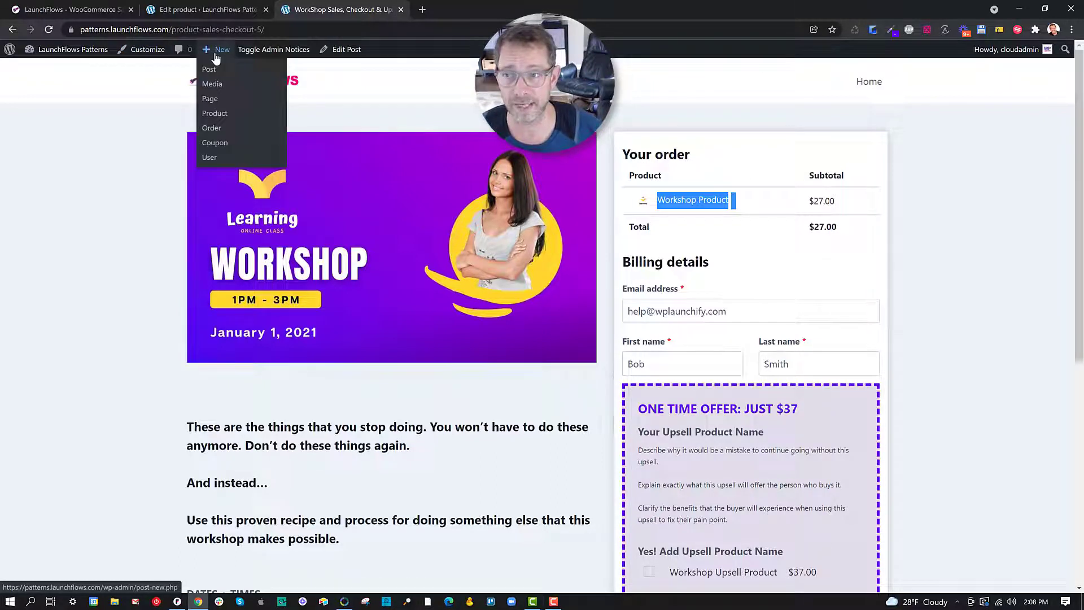
left_click(213, 100)
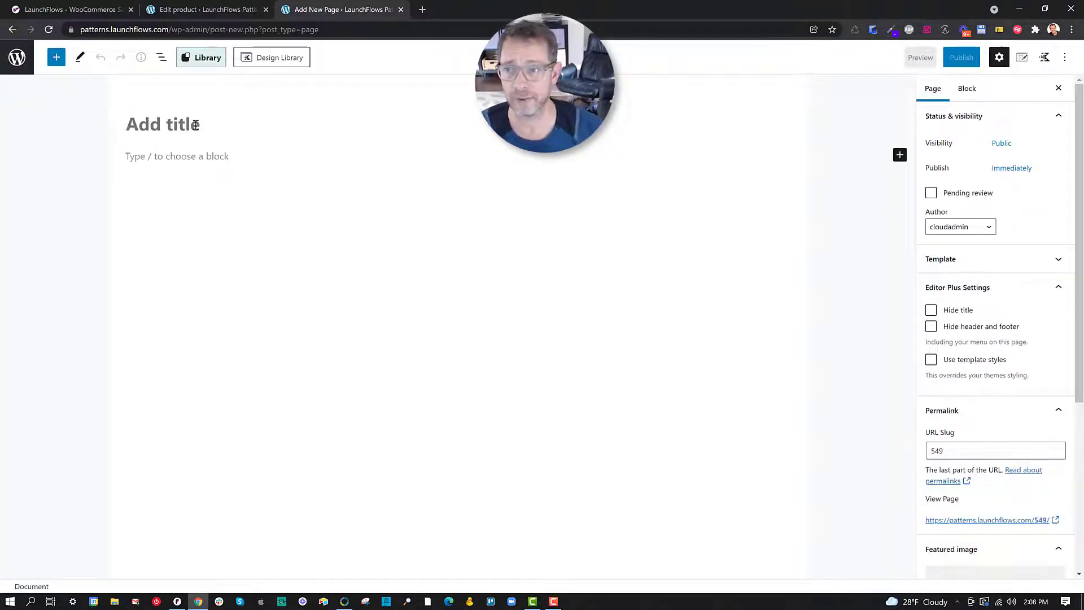
type("Sample Dir")
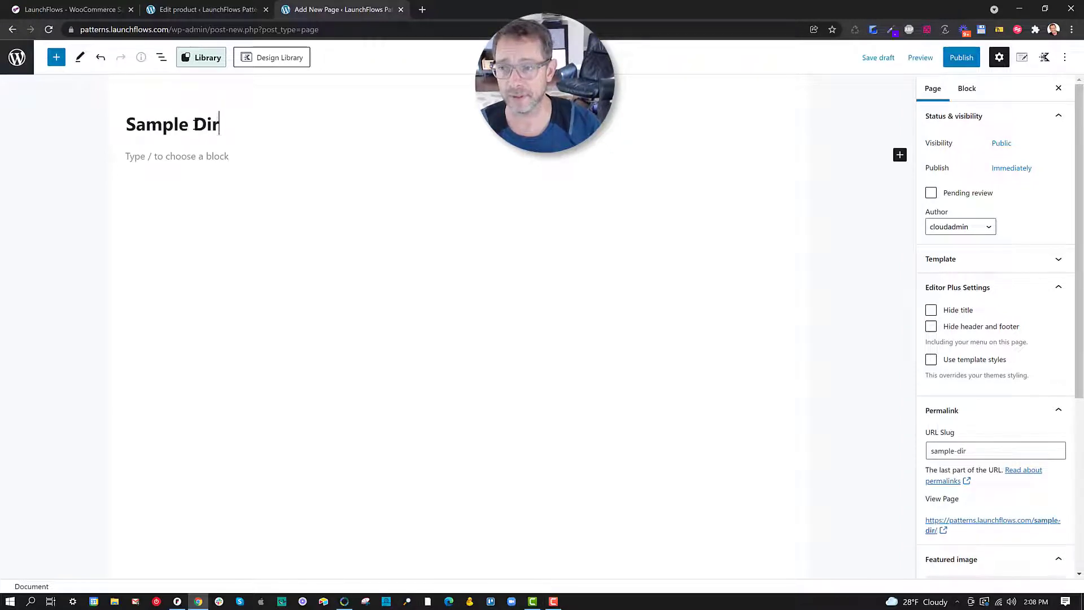
type("ect Cehc")
key("BackSpace")
key("BackSpace")
key("BackSpace")
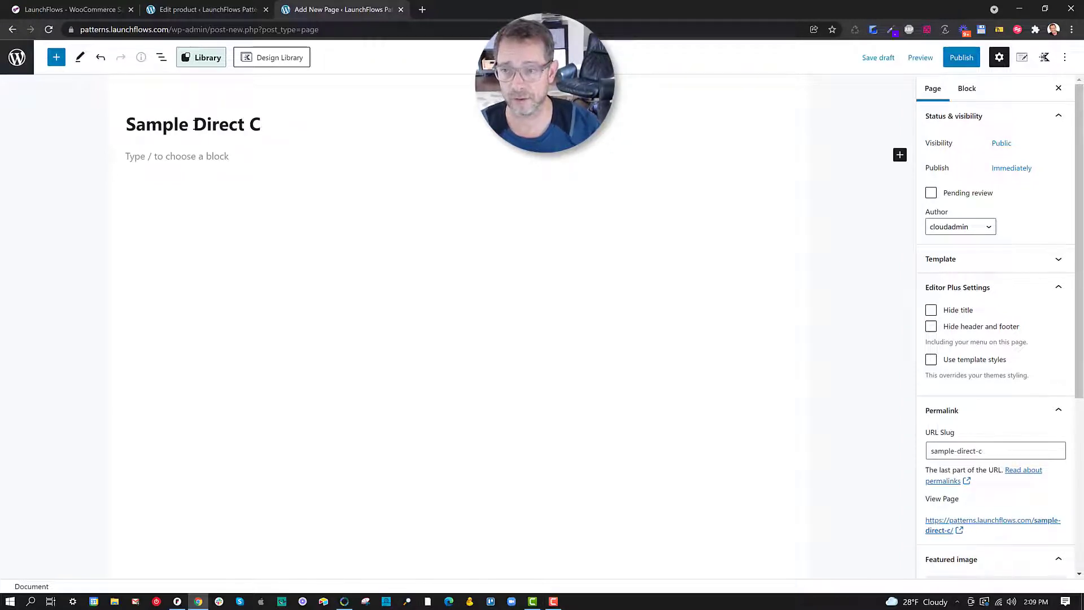
type("heckout Button")
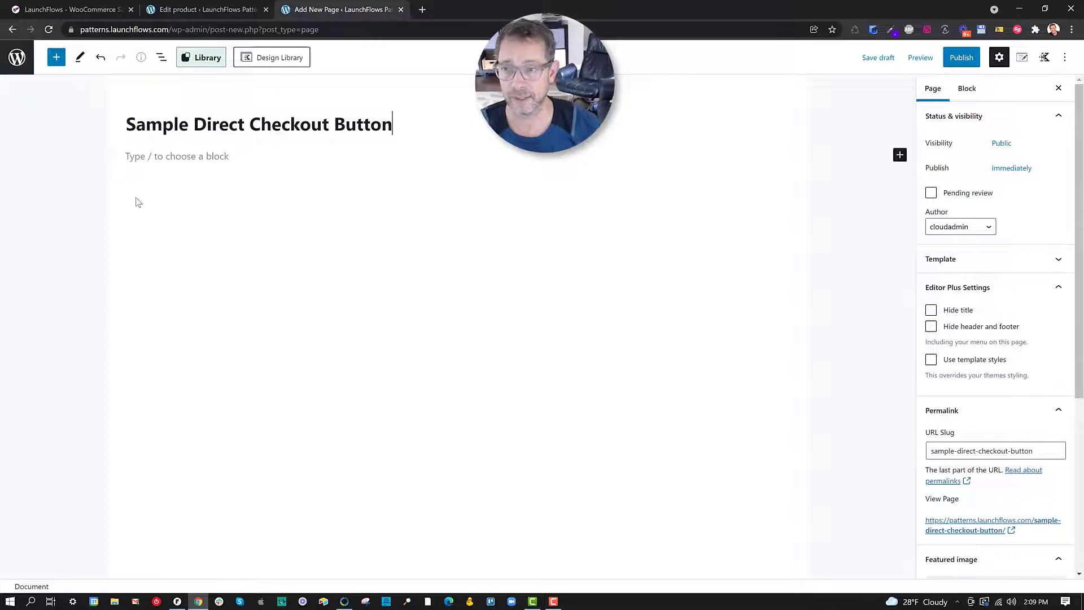
Step: Insert a Buttons block below the title with a button labelled "Add This To Checkout Now!"
left_click(176, 151)
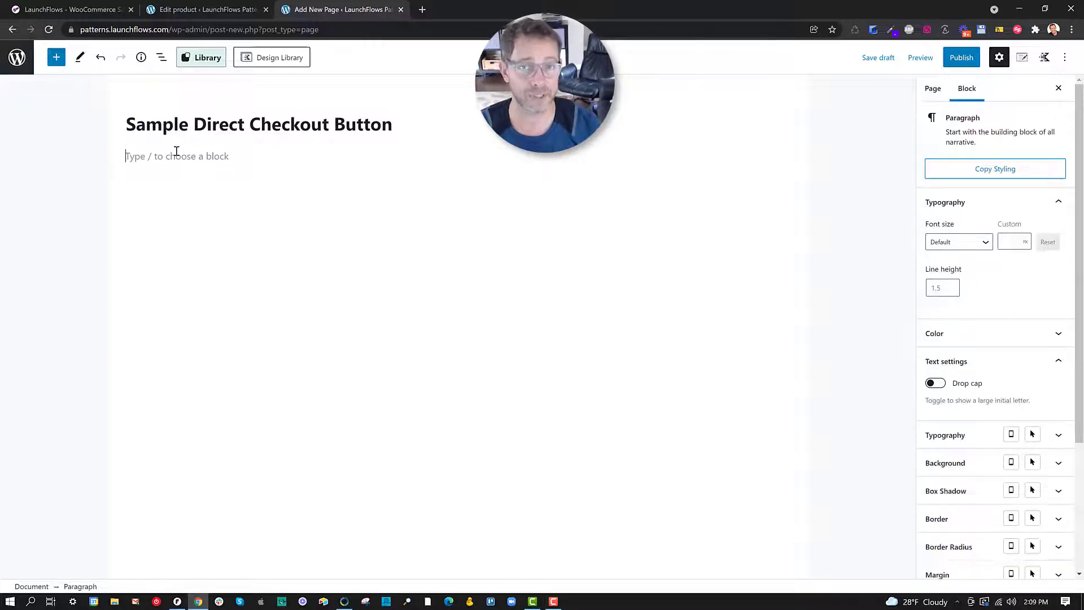
type("/bu")
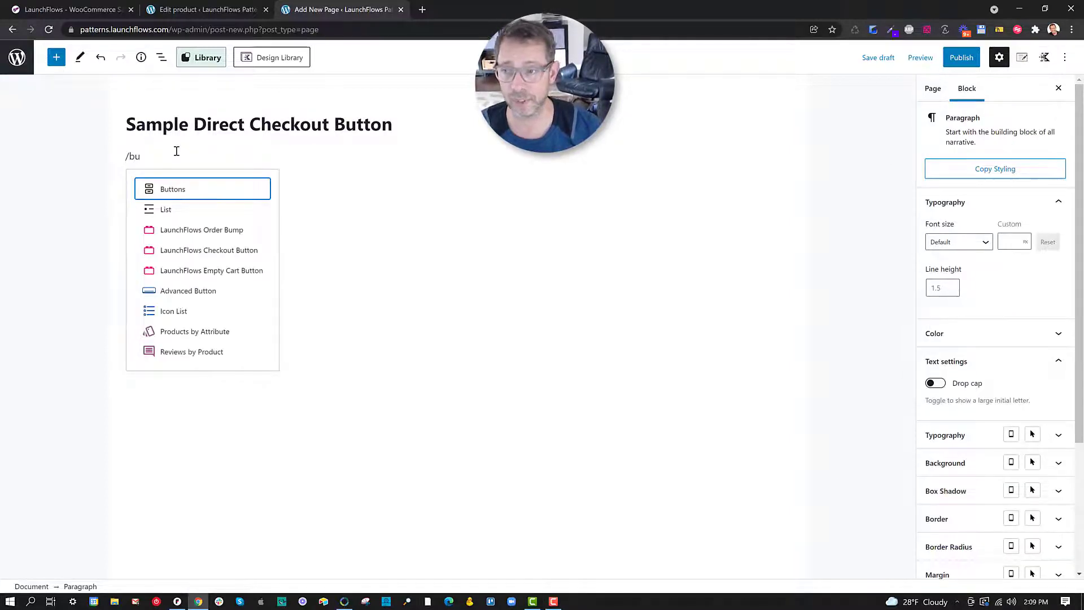
left_click(180, 190)
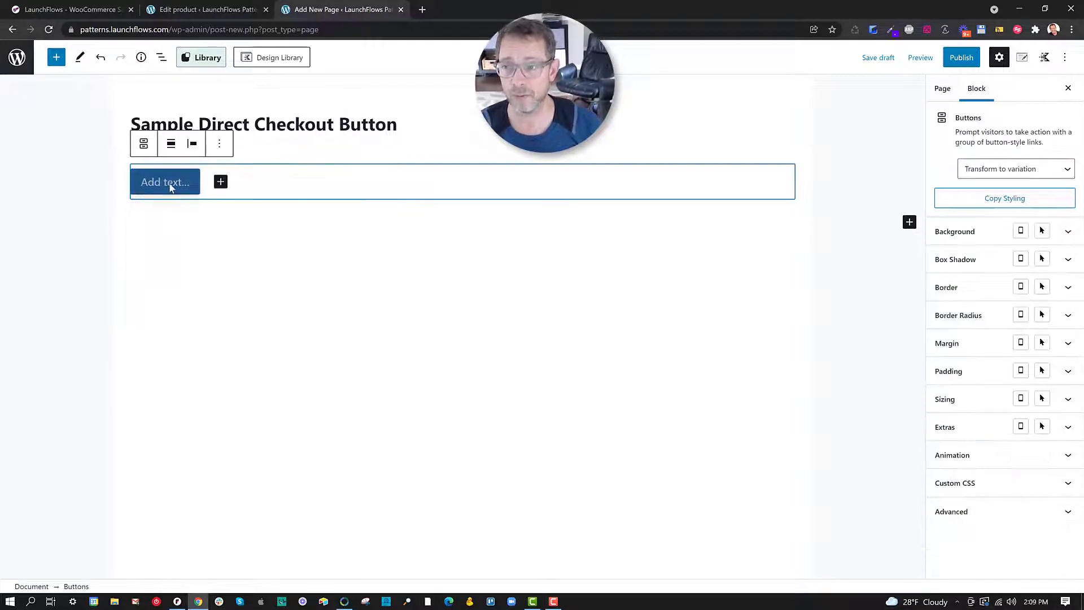
left_click(169, 187)
type("Add This To Ca")
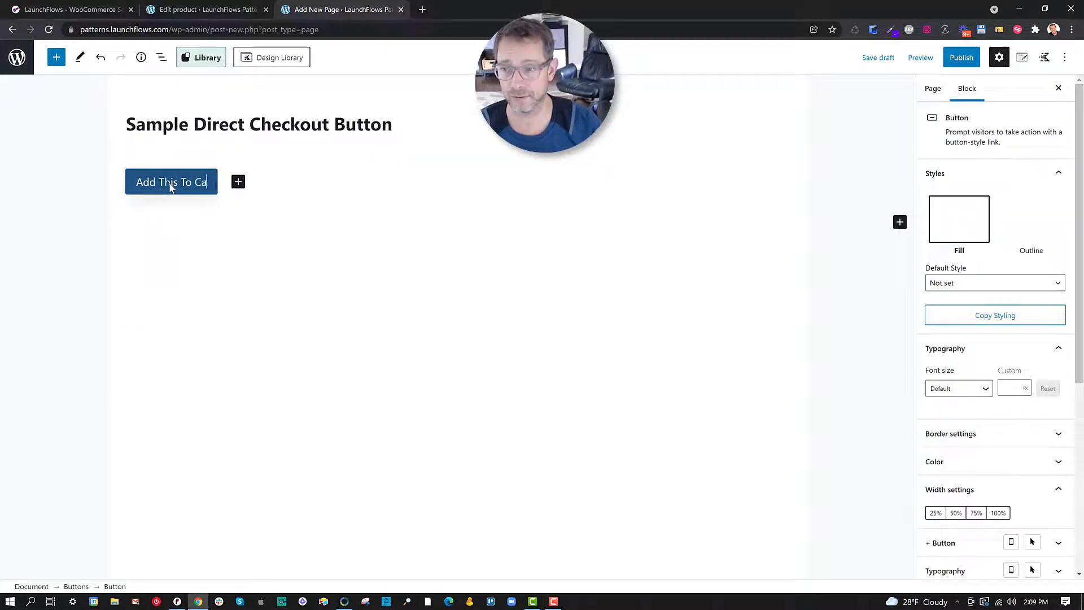
key("BackSpace")
type("hec")
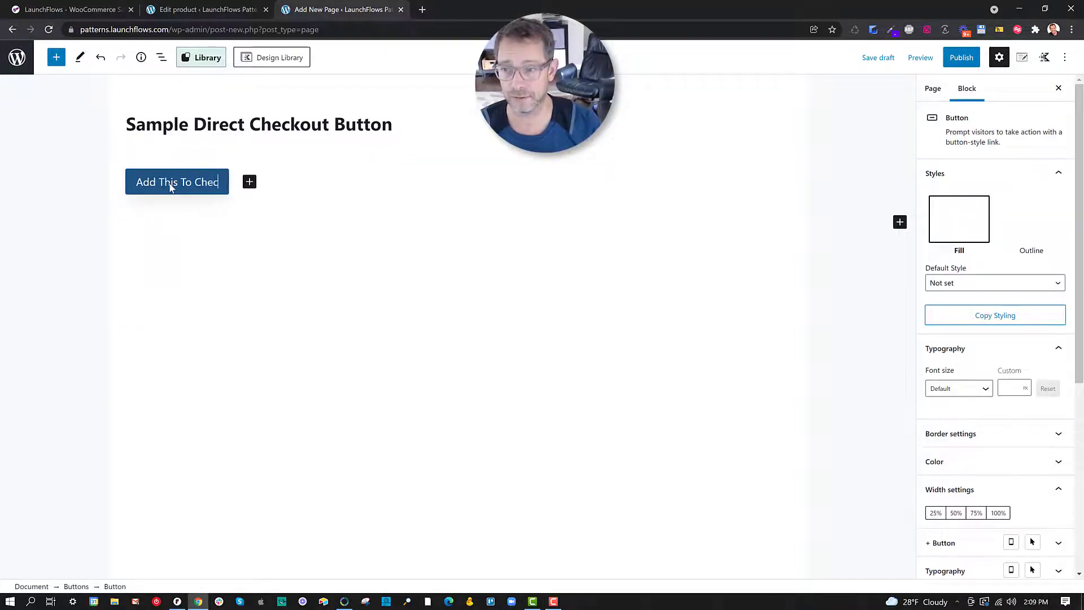
type("kout Now!")
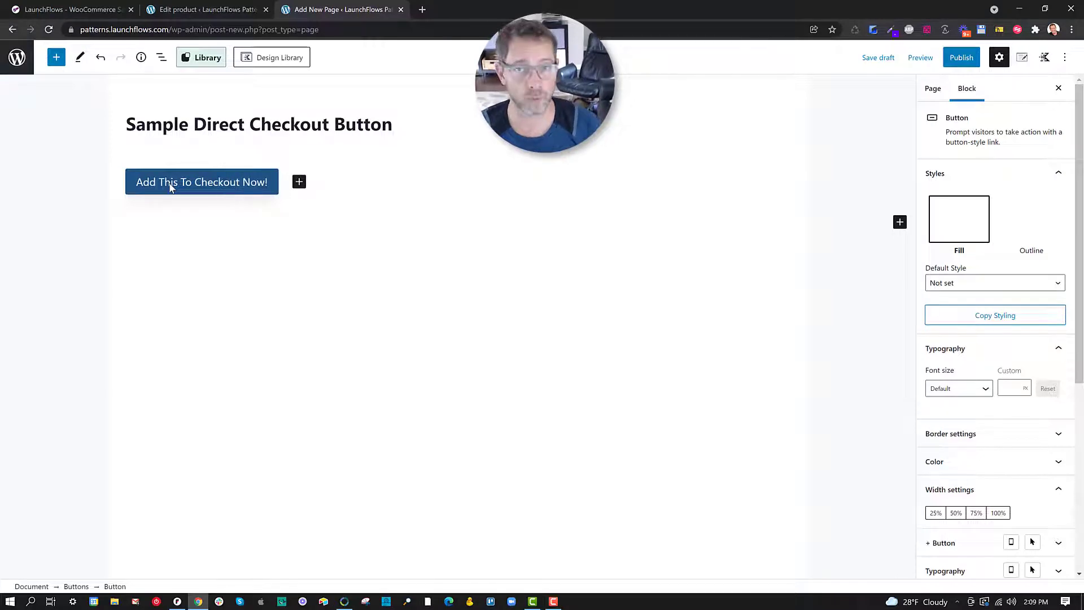
left_click(232, 149)
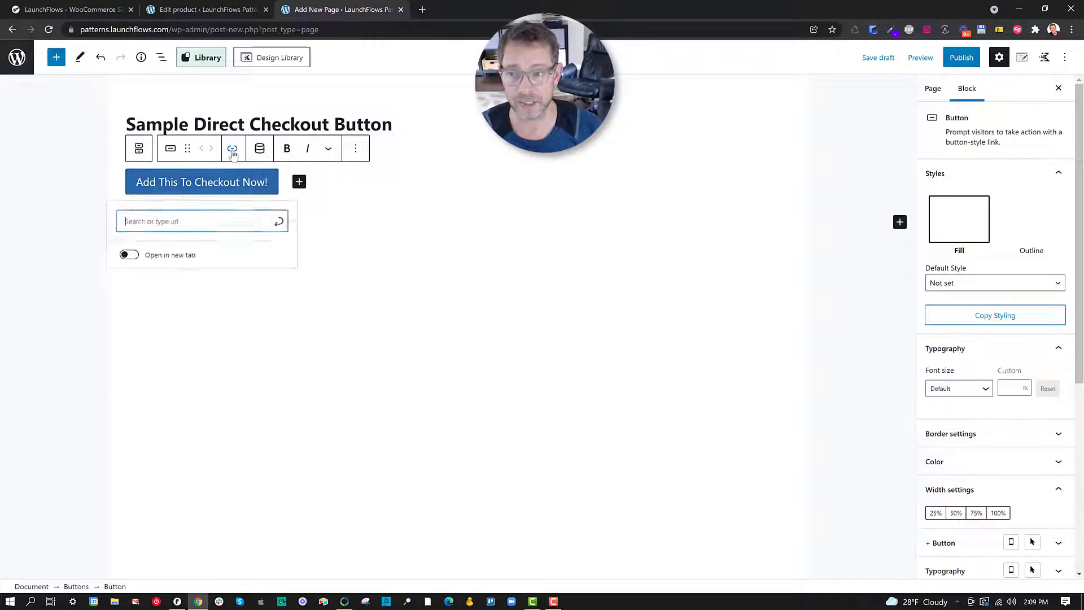
type("https://patterns.launchflows.com/product-sales-checkout-5/?add-to-cart=495")
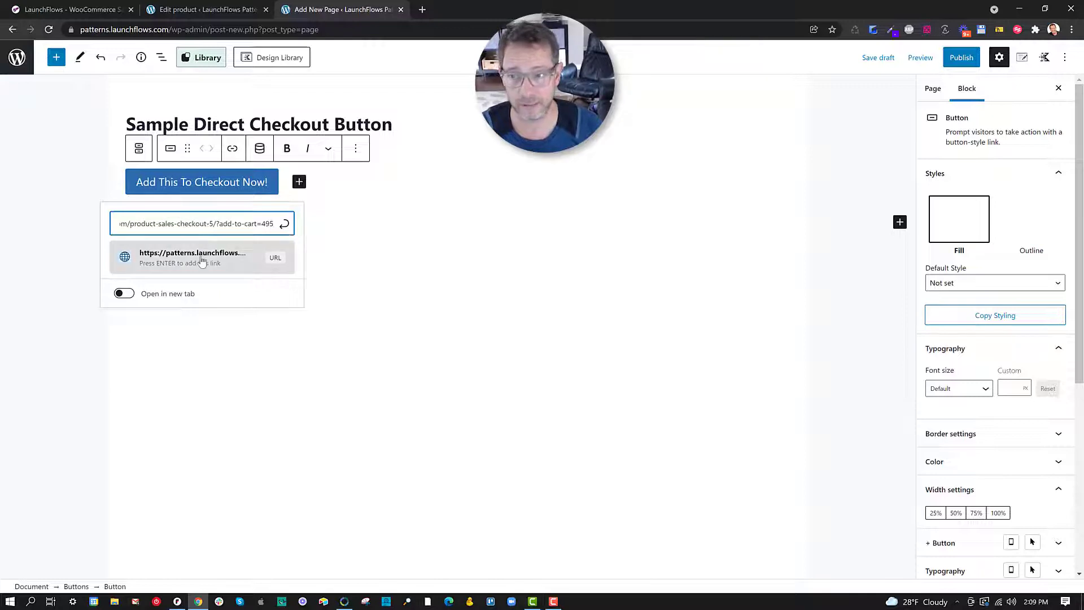
left_click(202, 260)
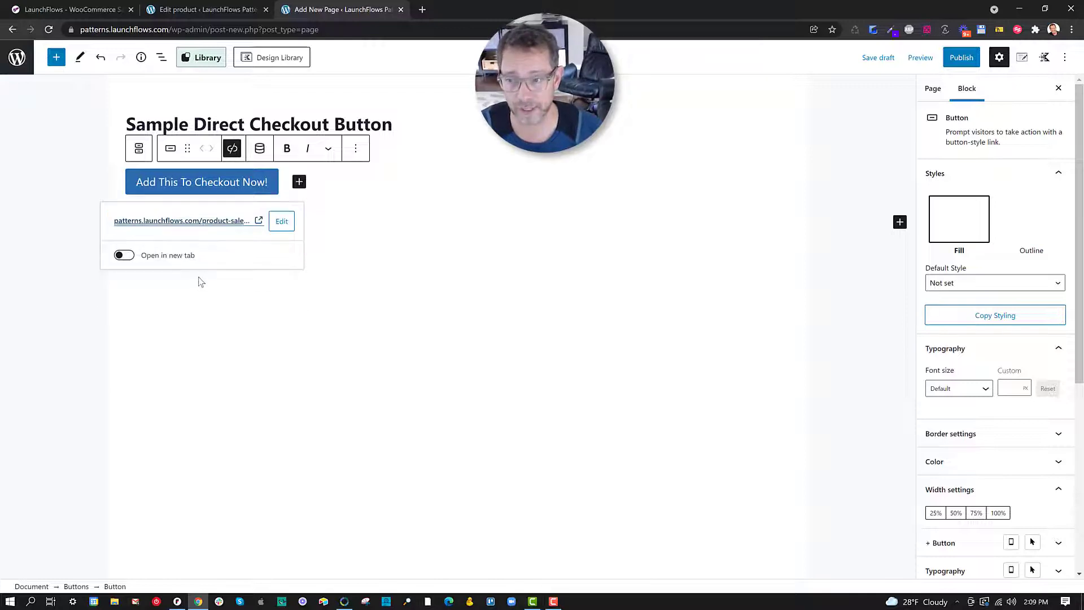
left_click(126, 256)
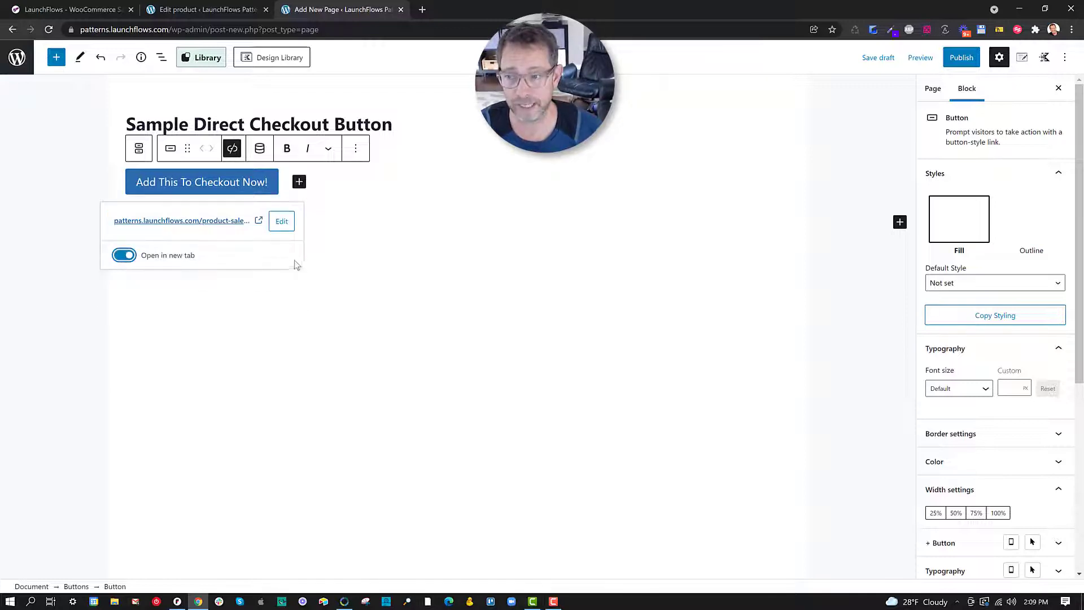
Step: Preview the Sample Direct Checkout Button page in a new browser tab
left_click(921, 58)
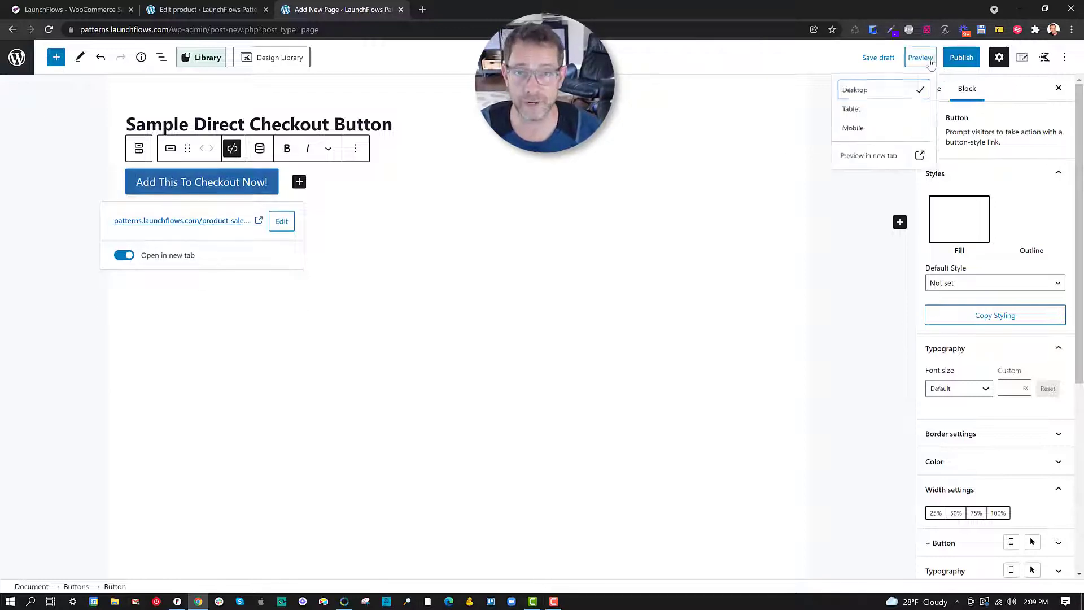
left_click(858, 164)
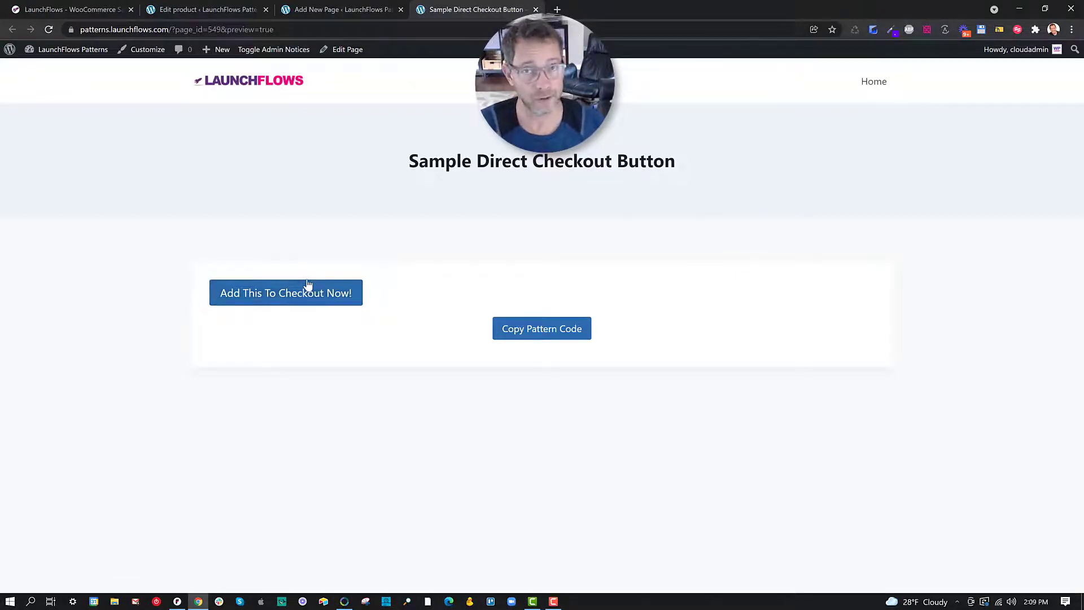
Step: Test the "Add This To Checkout Now!" button on the previewed page, checking the checkout page it opens, and return to the preview
left_click(307, 295)
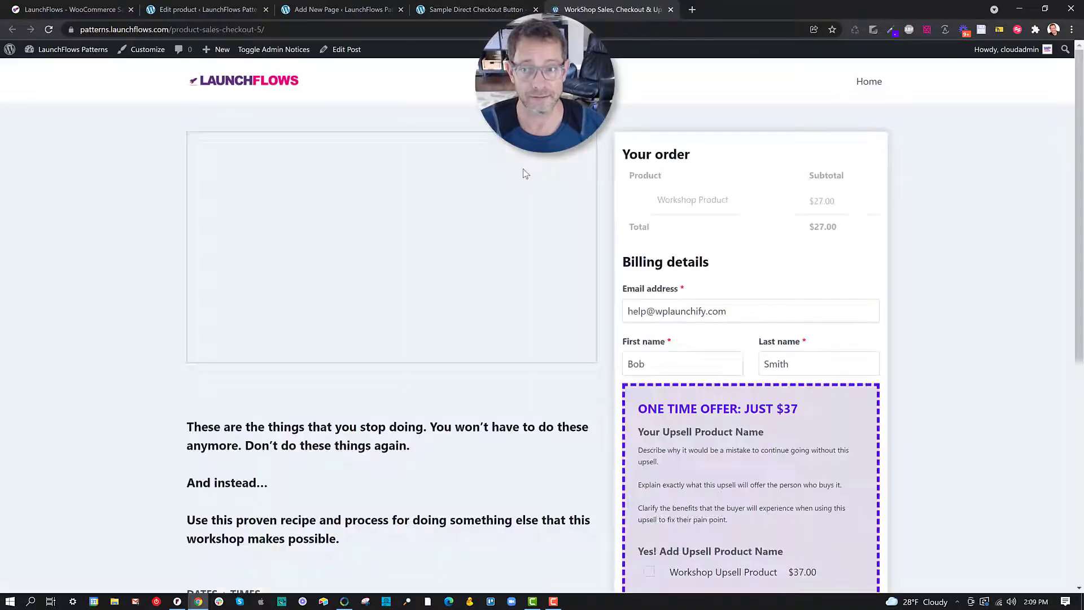
left_click(486, 13)
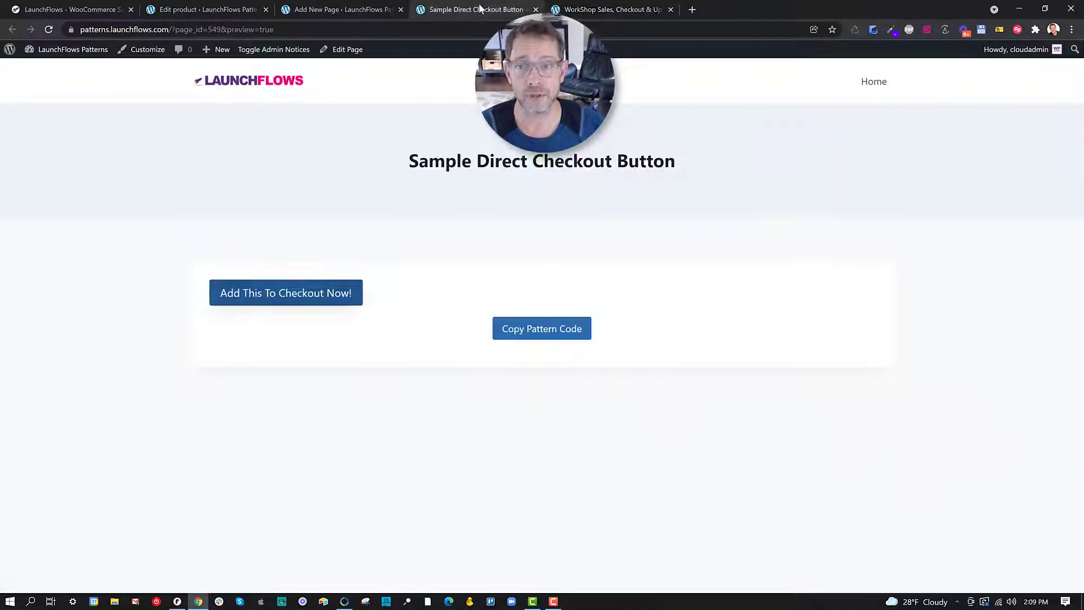
Step: Return to the page editor and insert an Image block below the buttons
left_click(366, 12)
left_click(299, 182)
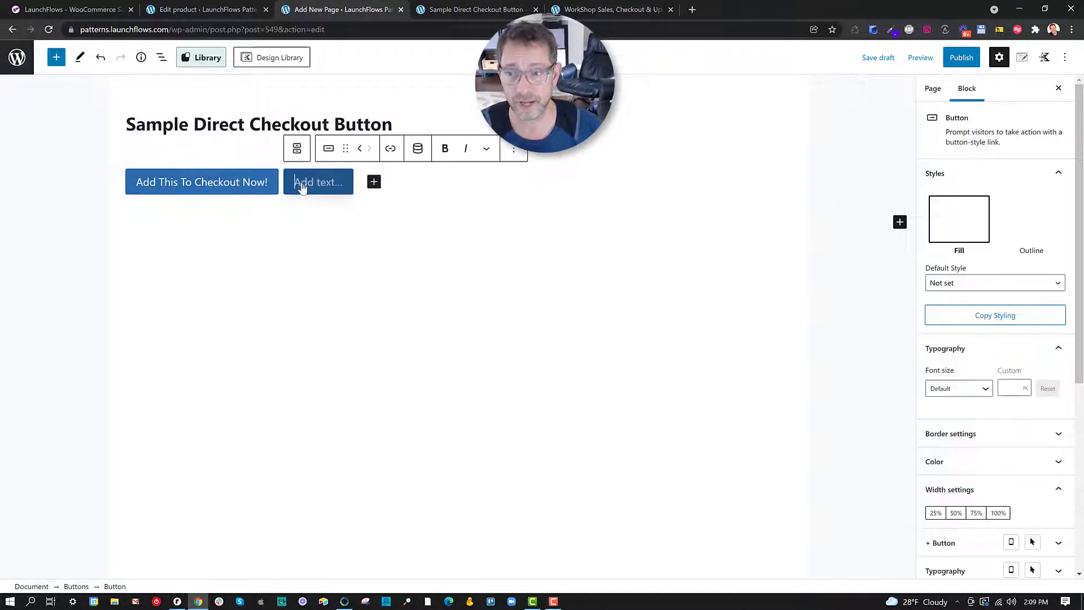
left_click(384, 217)
type("/image")
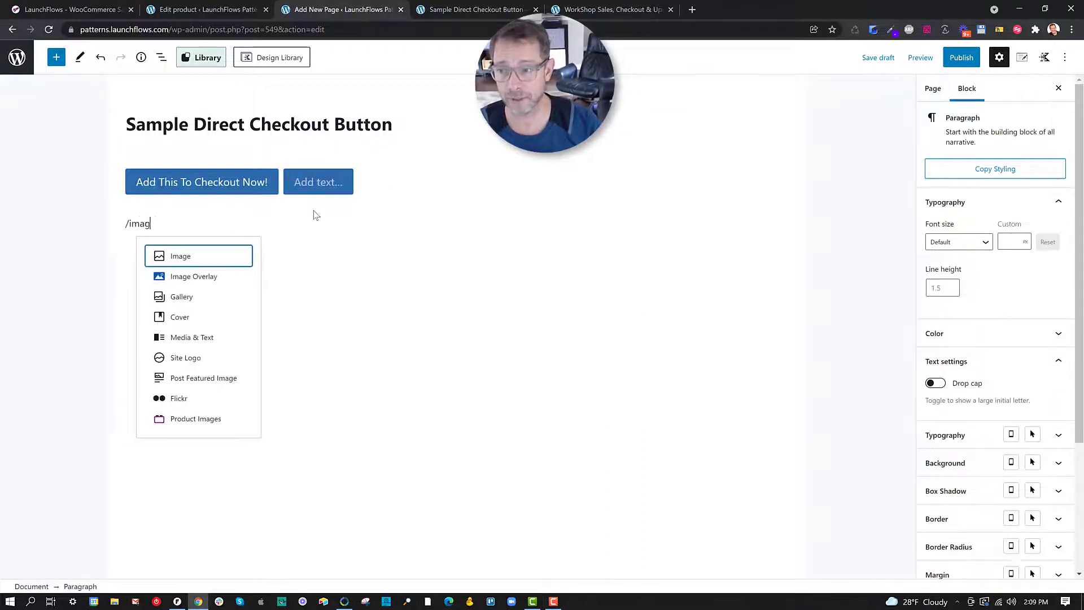
left_click(201, 257)
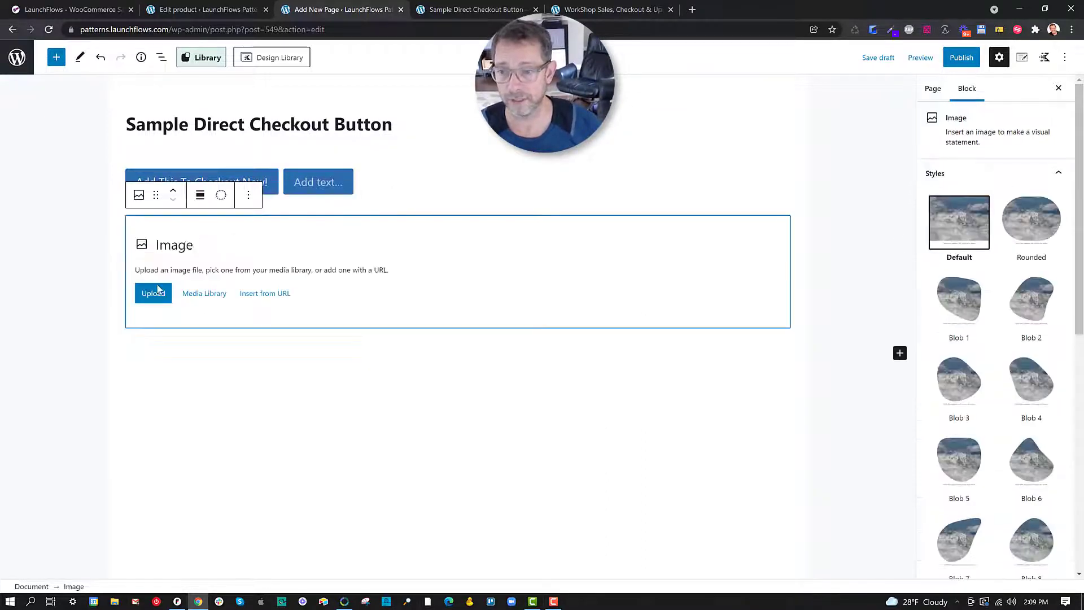
Step: Fill the Image block with kblocks_prebuilt_43_support_1-min.png from the media library
left_click(202, 296)
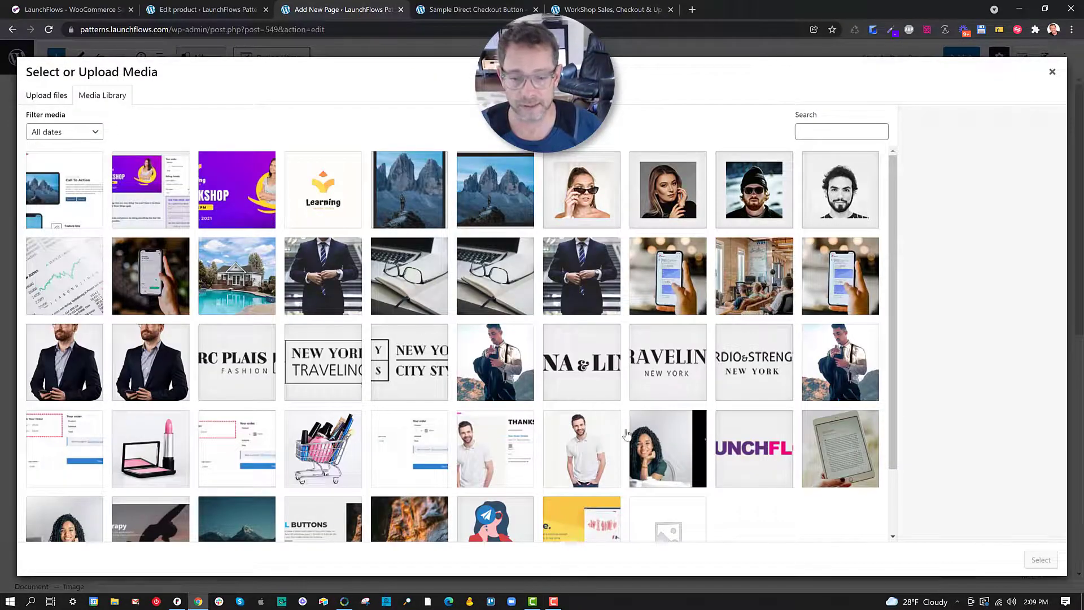
scroll(565, 441, "down", 2)
left_click(499, 443)
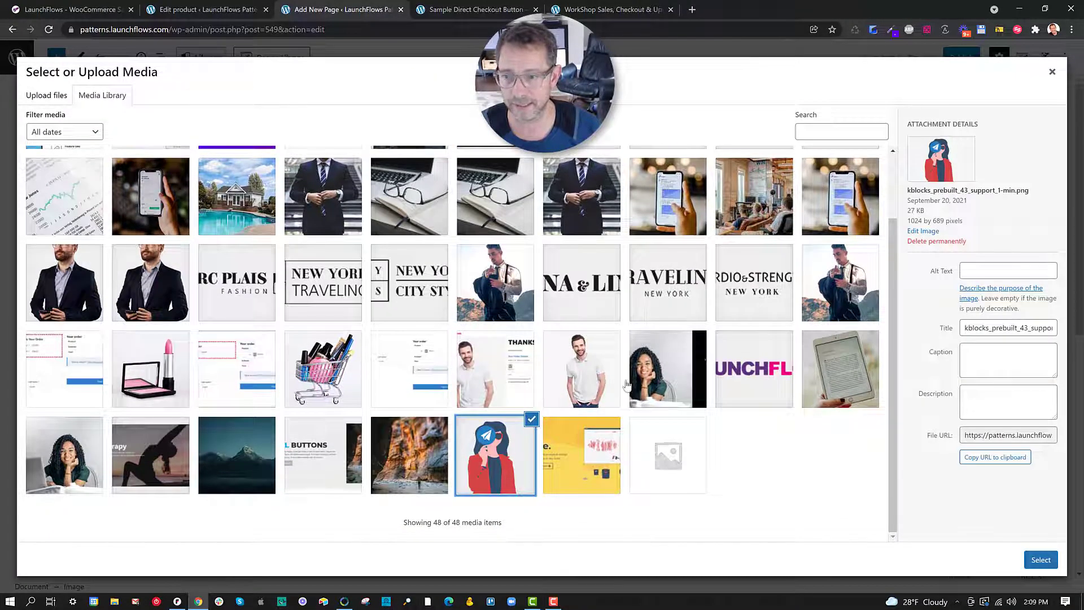
left_click(1041, 559)
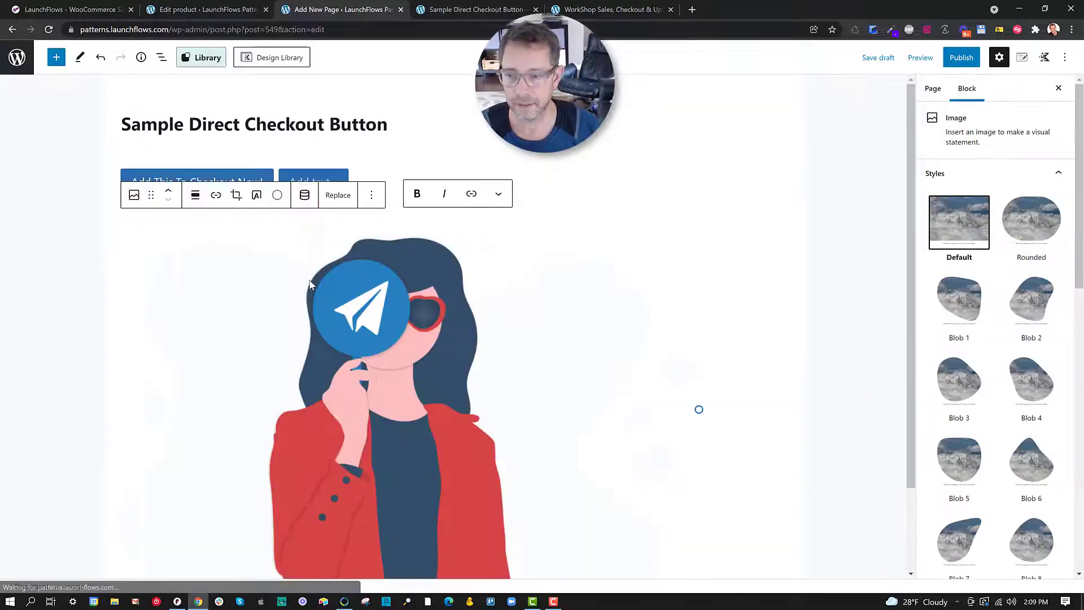
left_click(216, 197)
type("https://patterns.launchflows.com/product-sales-checkout-5/?add-to-cart=495")
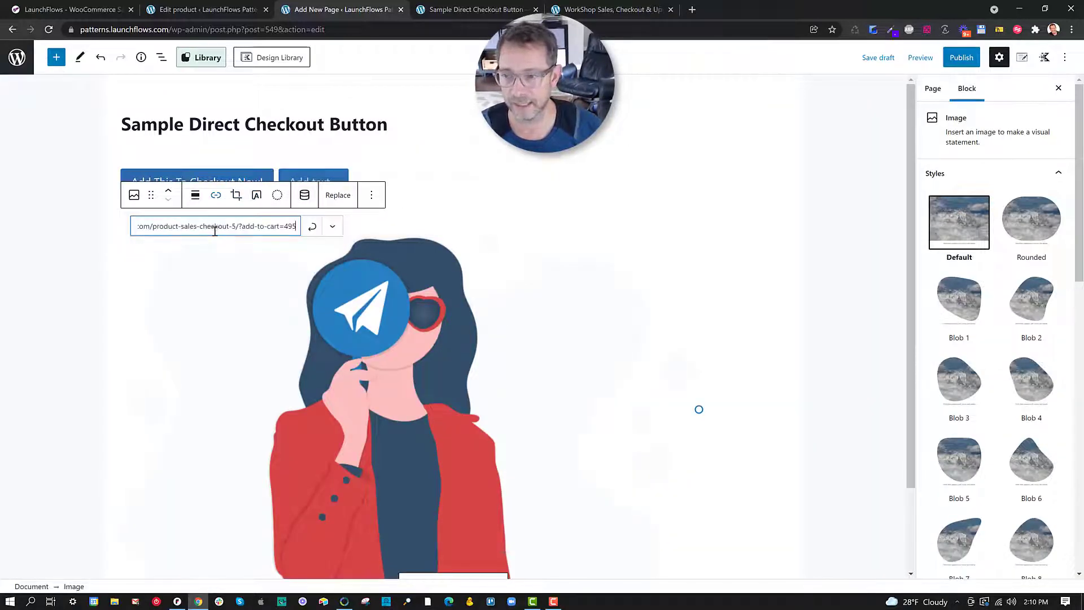
left_click(311, 226)
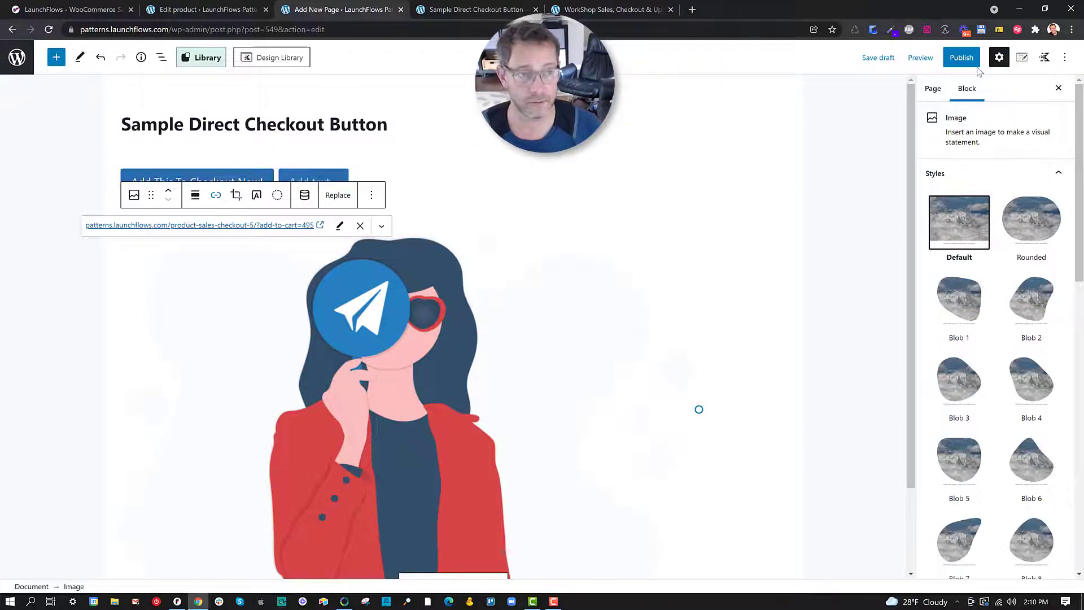
Step: Publish the Sample Direct Checkout Button page and preview it in a separate browser tab
left_click(954, 58)
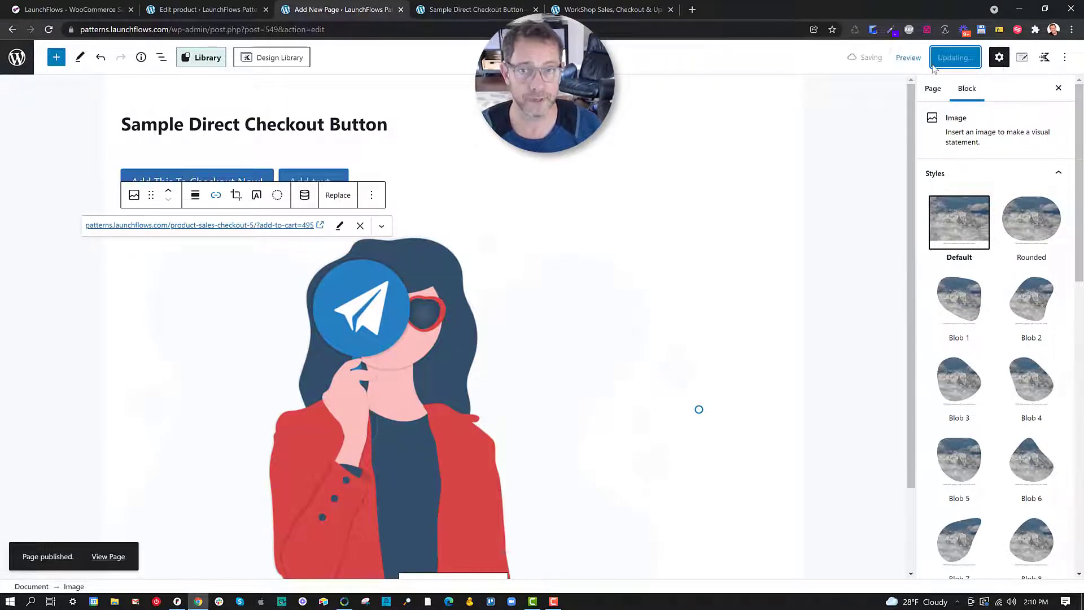
left_click(908, 57)
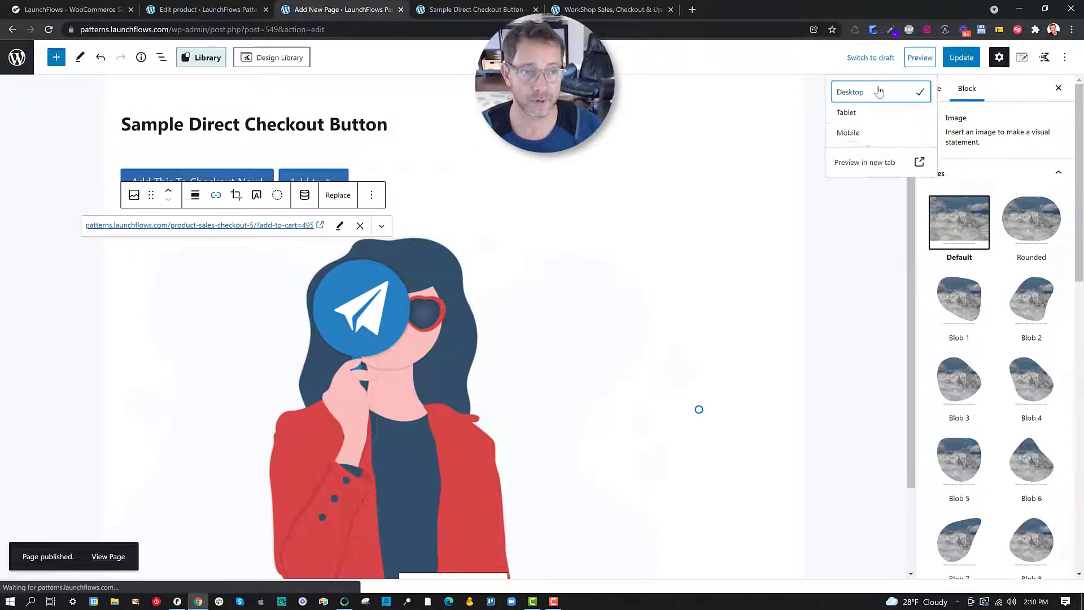
left_click(860, 162)
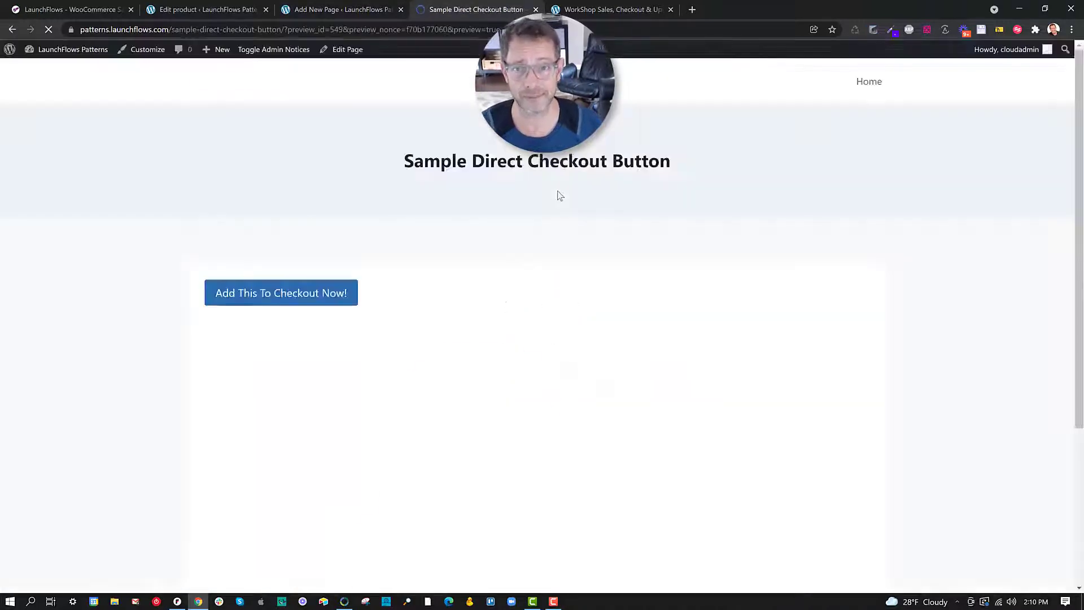
Step: Test the checkout link on the image in the previewed page
scroll(539, 202, "down", 3)
left_click(506, 274)
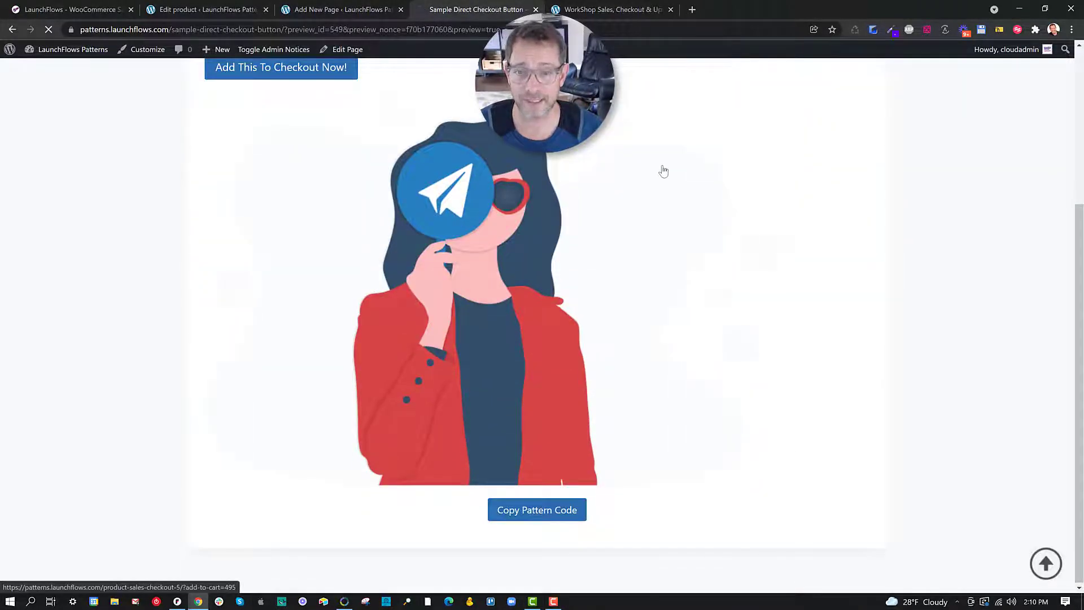